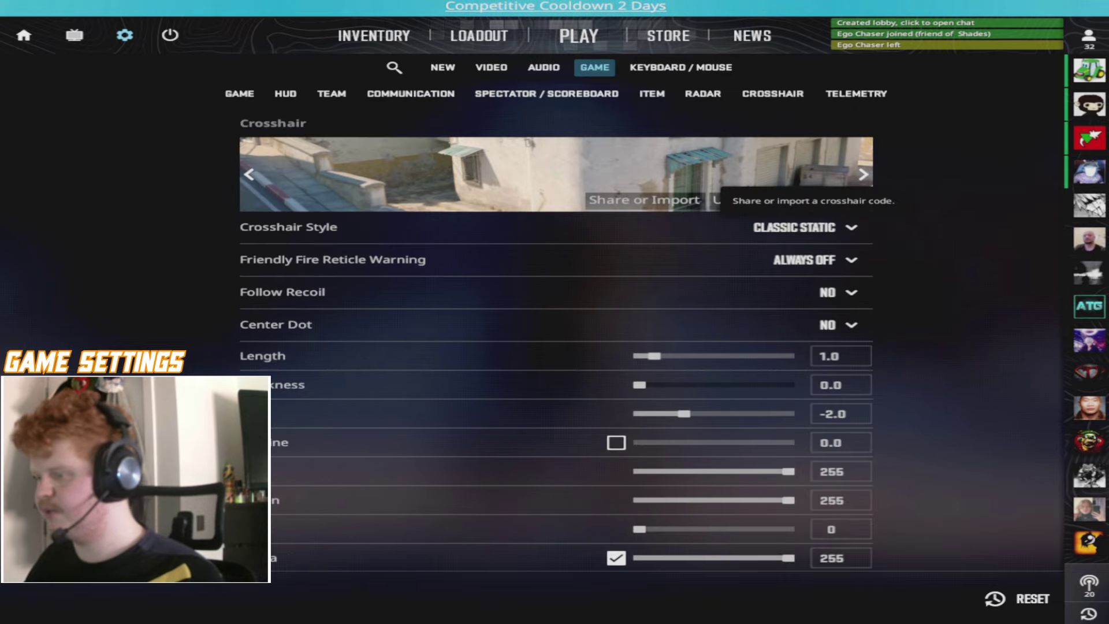
Step: Copy the current crosshair's share code and paste it into the crosshair import field
left_click(644, 200)
left_click(598, 353)
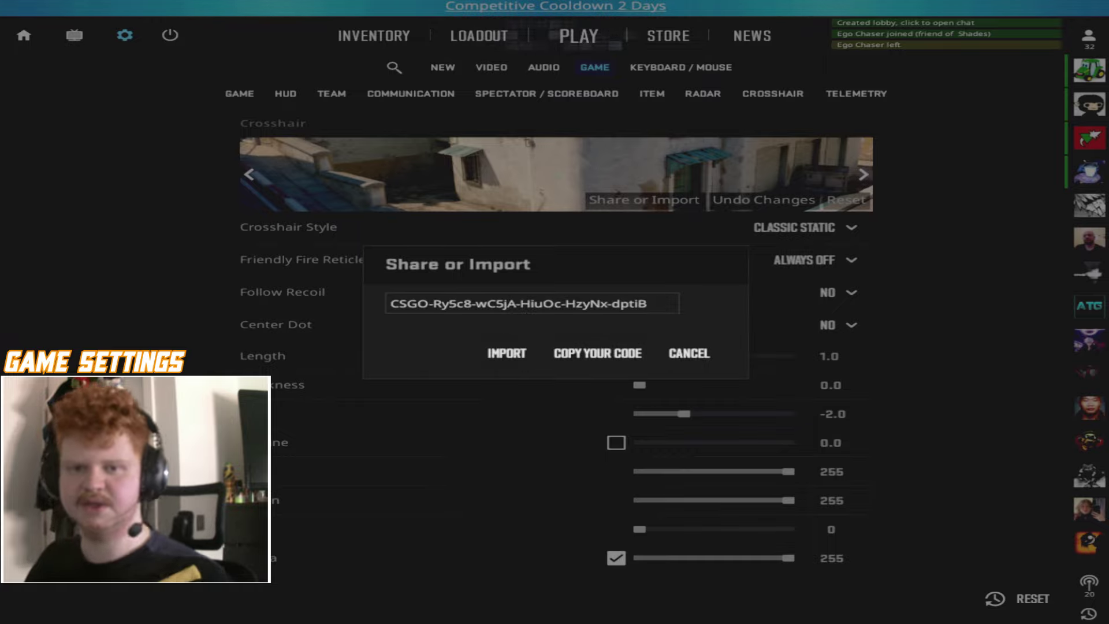
left_click_drag(652, 305, 388, 304)
key("ctrl+c")
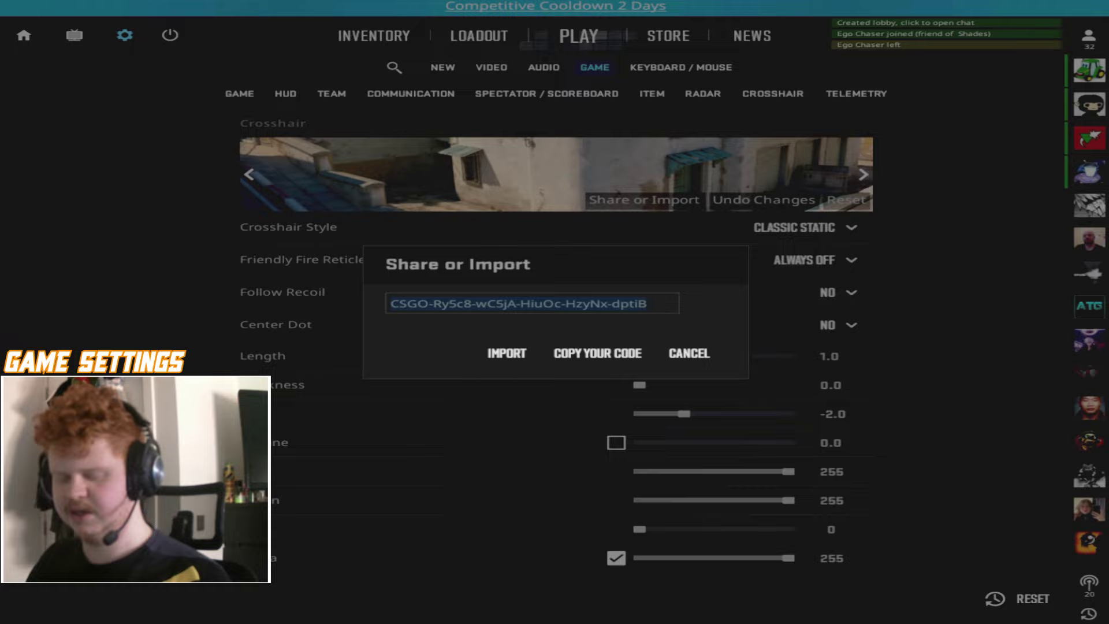
left_click(486, 304)
key("ctrl+v")
left_click(689, 360)
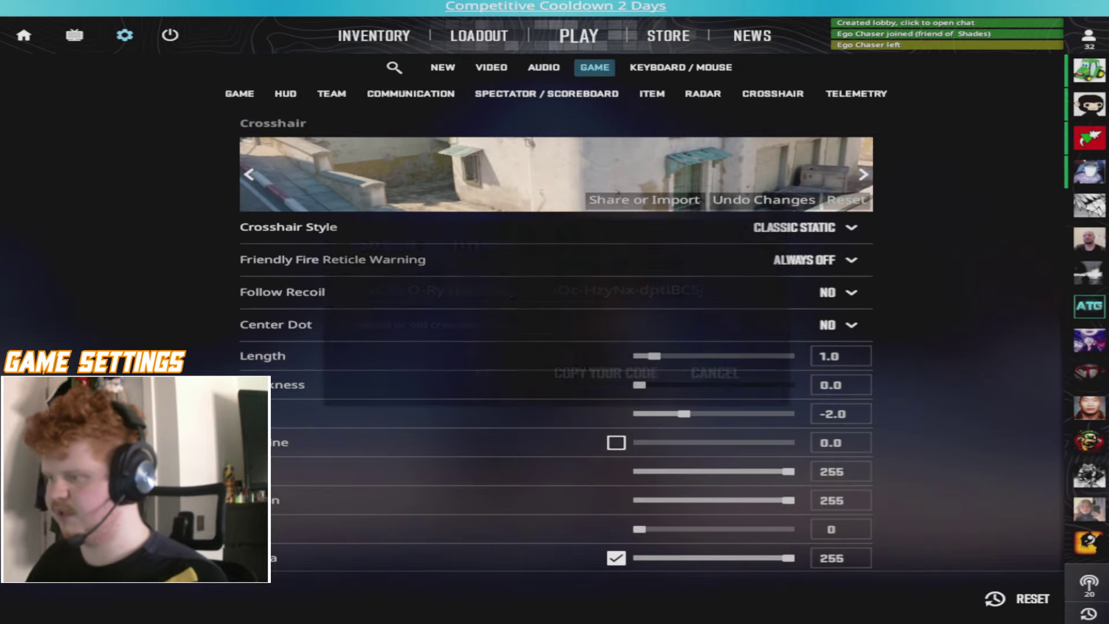
left_click(644, 200)
left_click(519, 303)
key("ctrl+v")
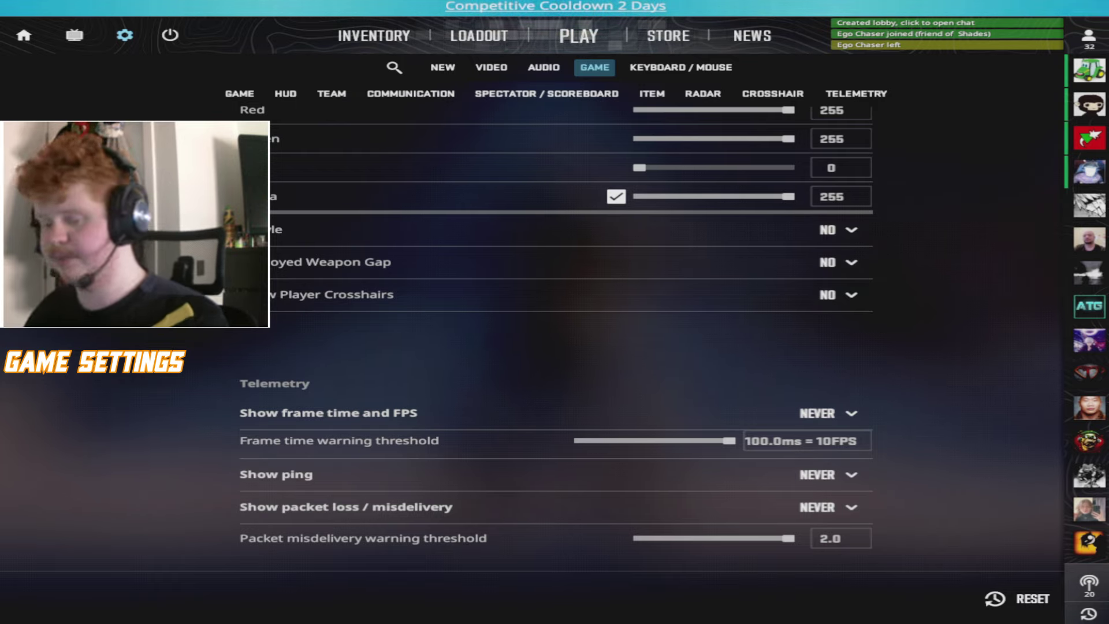
Step: Set Show frame time and FPS to Never in the telemetry settings
left_click(829, 413)
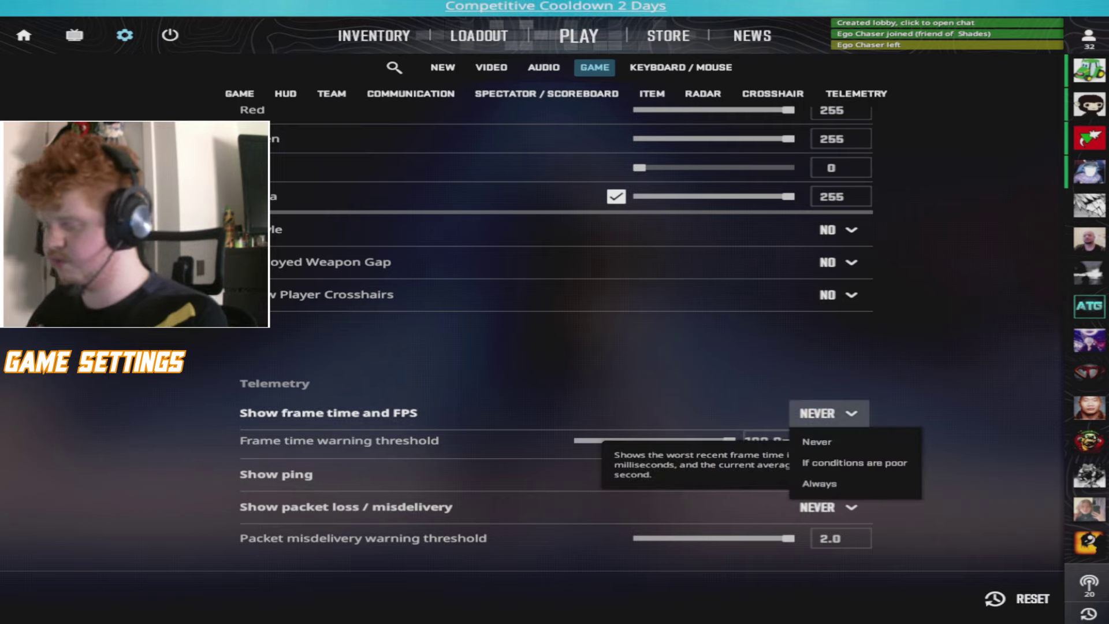
left_click(818, 442)
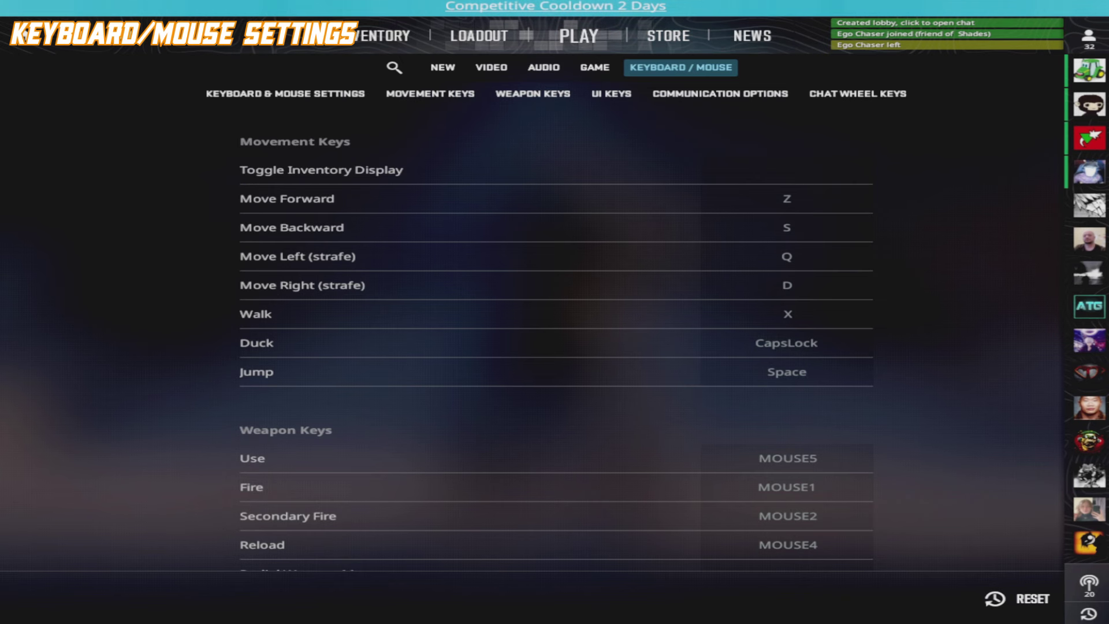
Step: Review the movement, weapon, UI and communication key bindings in the keyboard and mouse settings
scroll(556, 341, "down", 5)
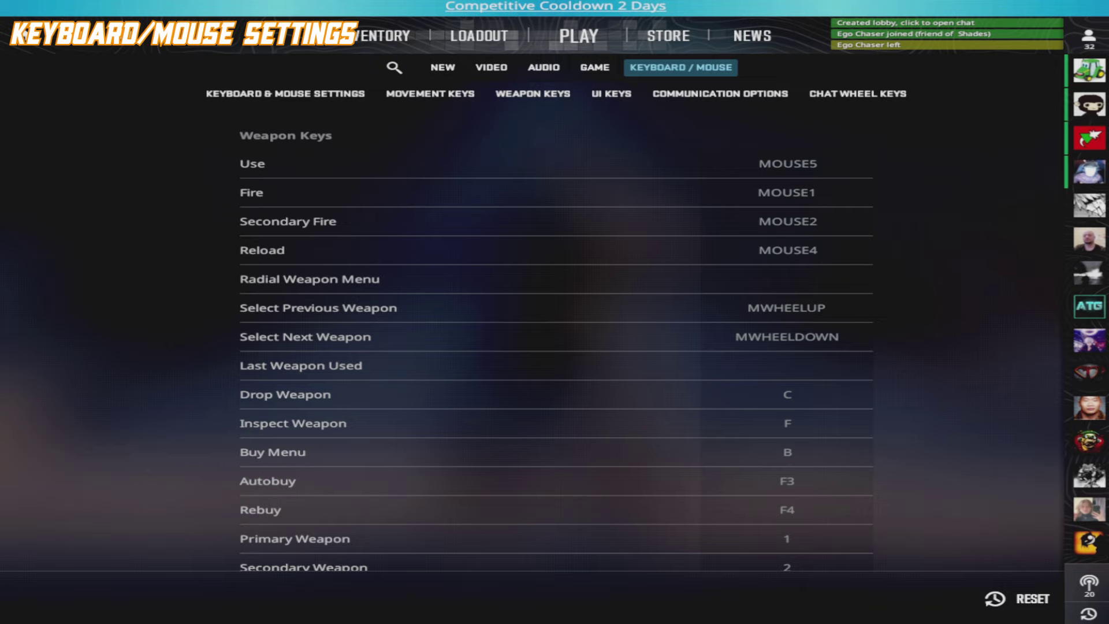
scroll(555, 341, "down", 6)
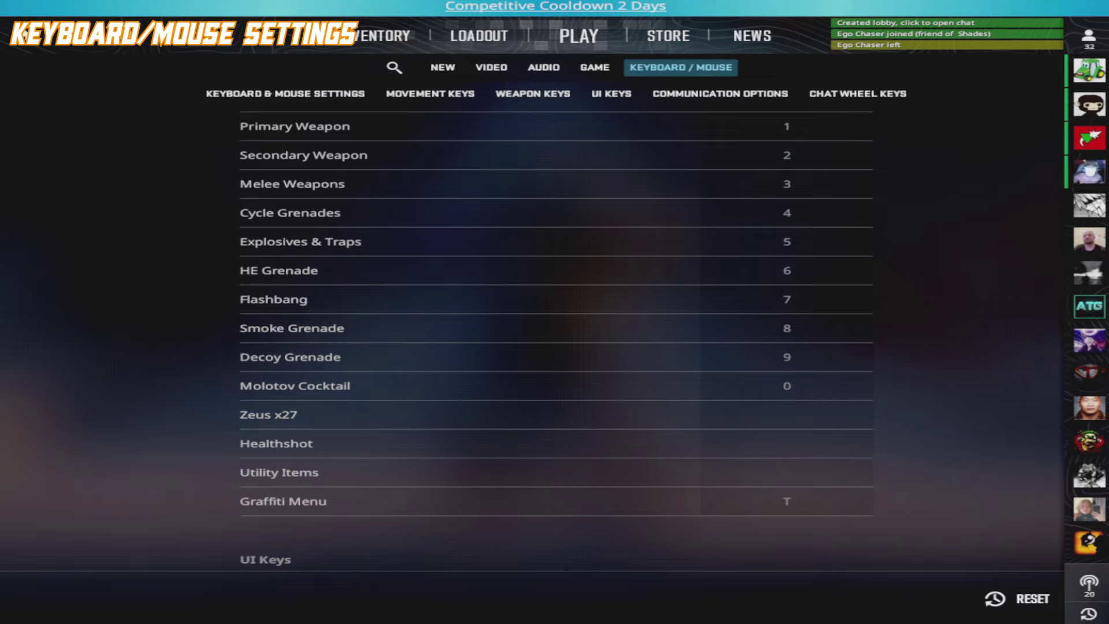
scroll(555, 341, "down", 2)
scroll(555, 340, "down", 10)
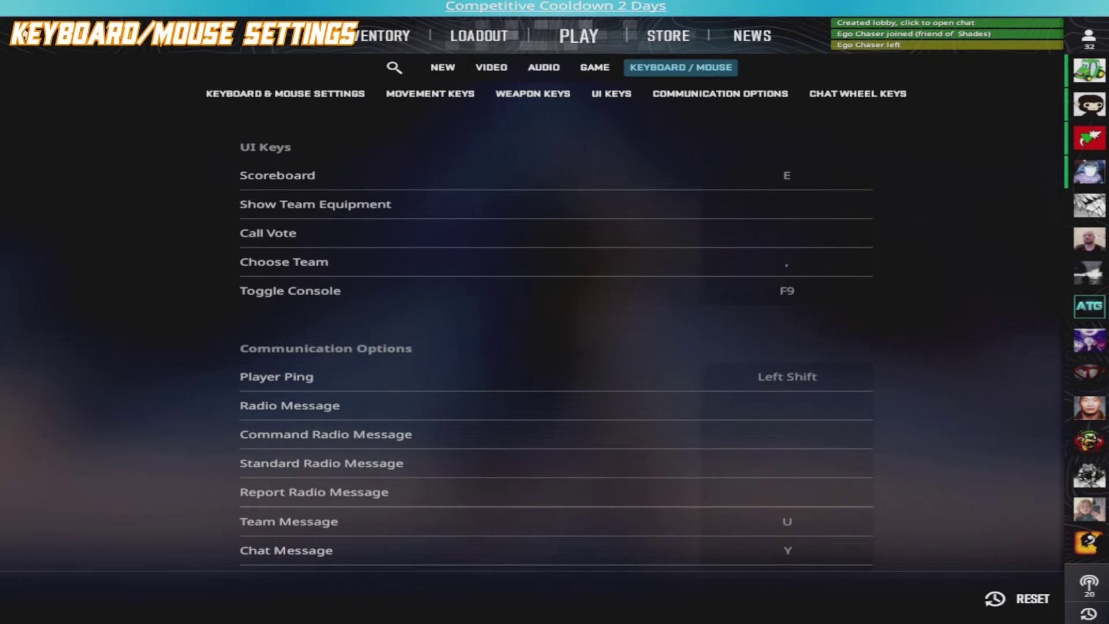
scroll(556, 341, "down", 6)
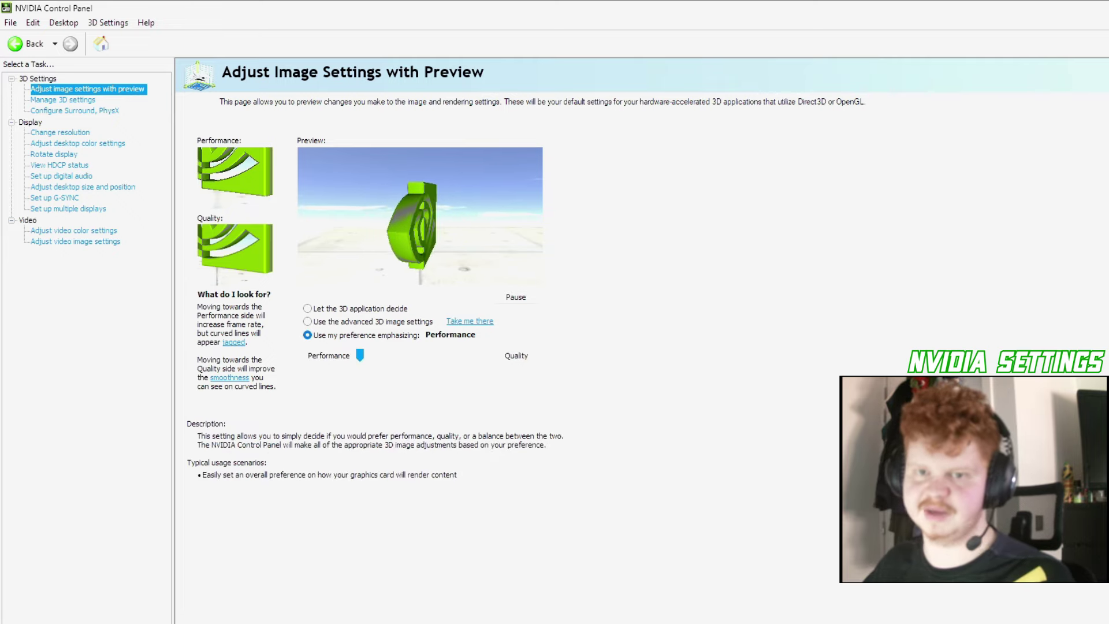
Step: In NVIDIA Control Panel, open Manage 3D settings and review the full list of global 3D settings
left_click(63, 100)
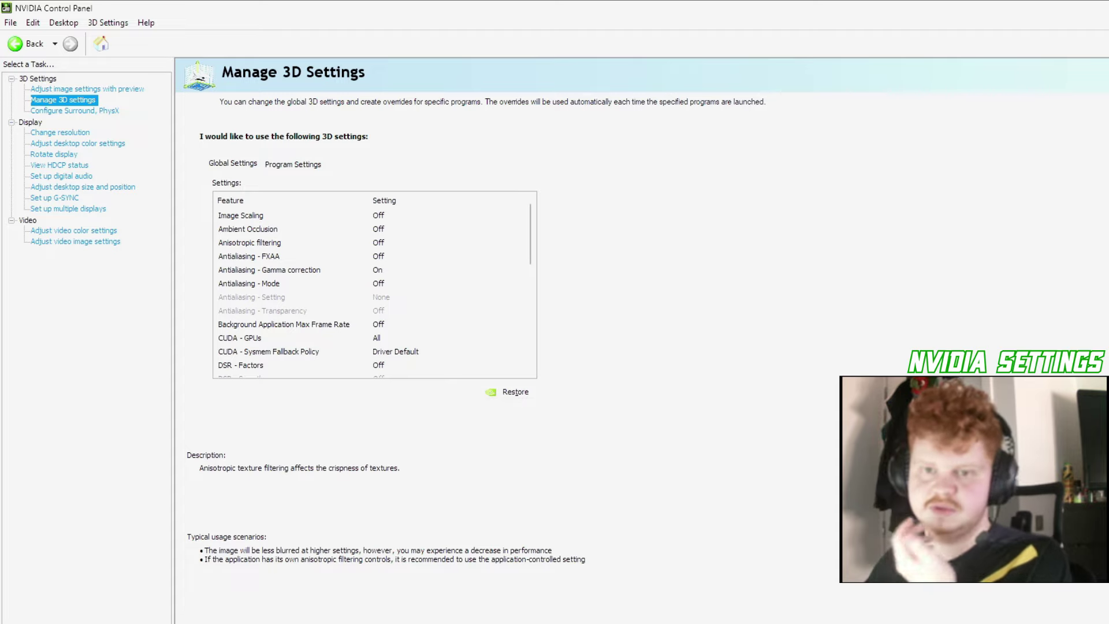
scroll(374, 284, "down", 1)
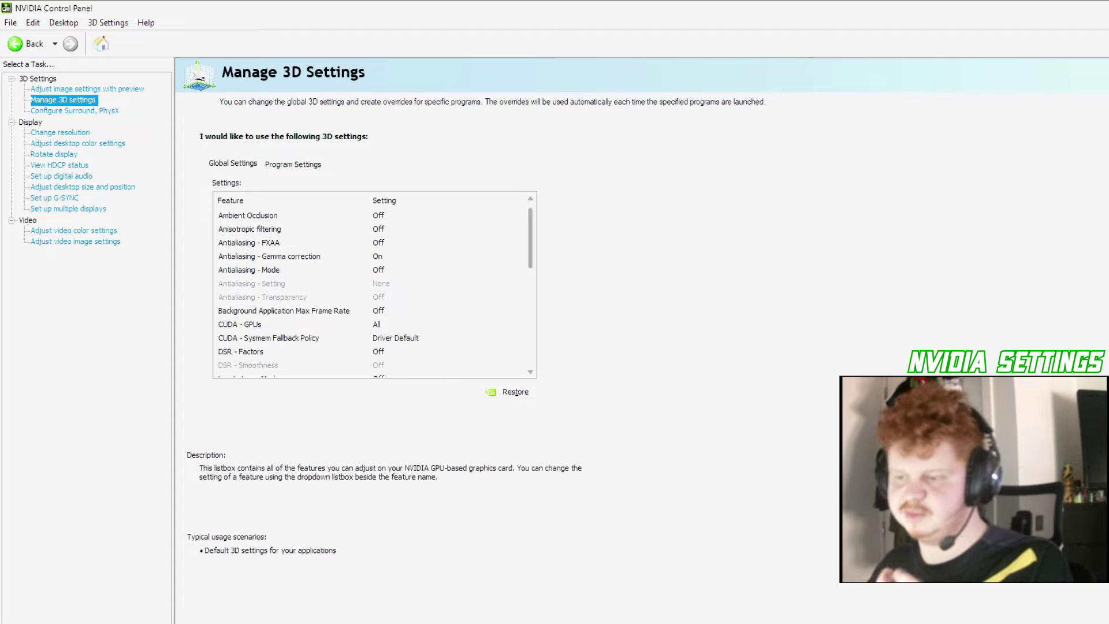
scroll(374, 284, "down", 15)
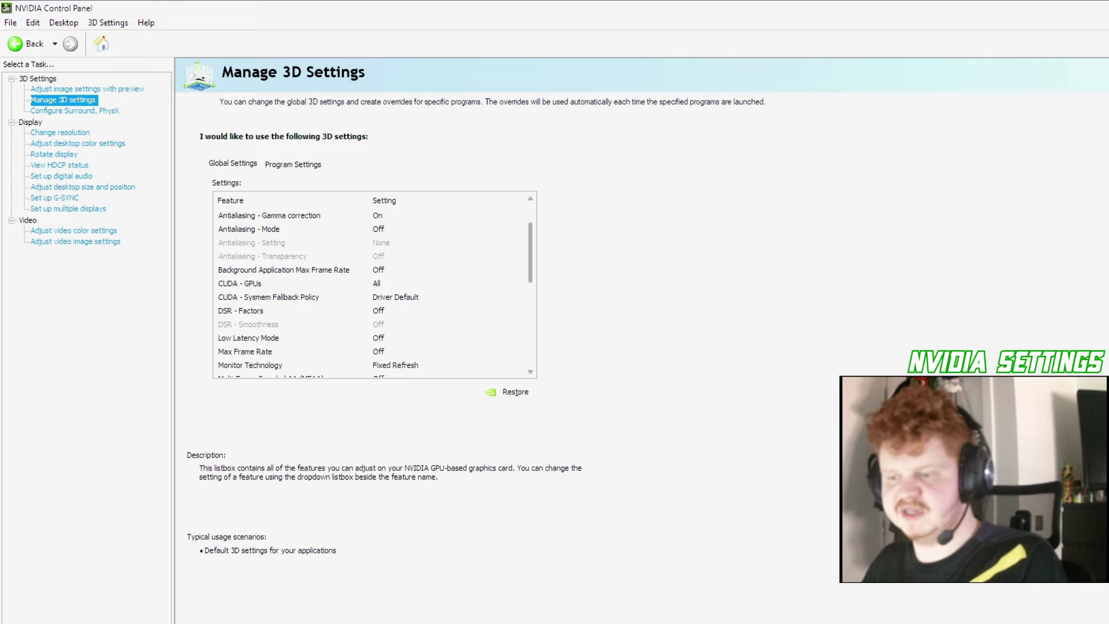
scroll(374, 284, "down", 4)
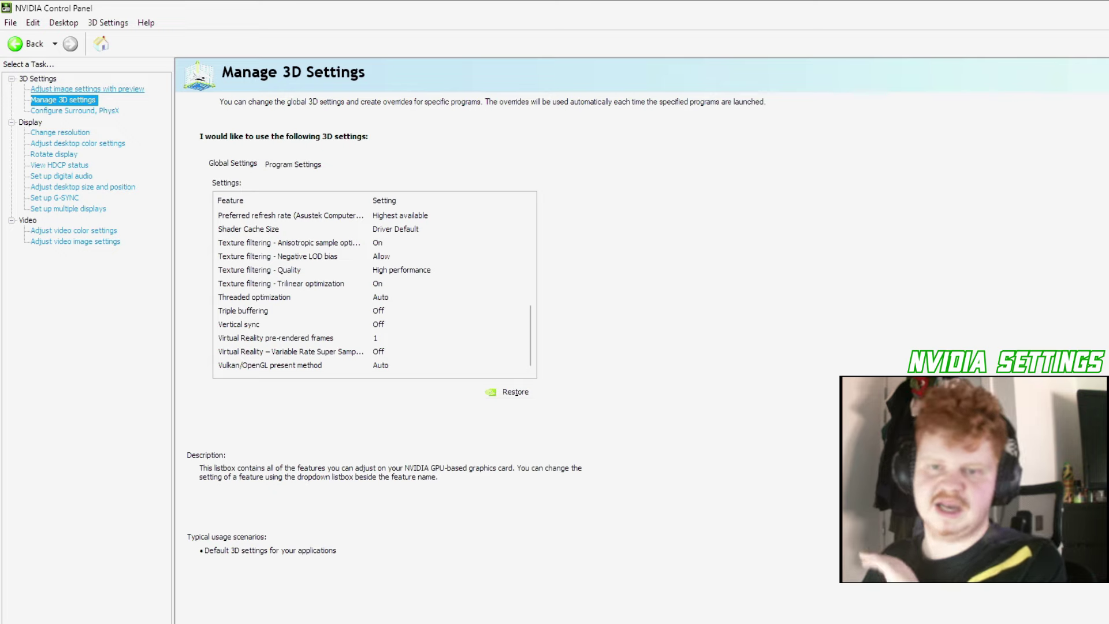
Step: Set the Asustek display's refresh rate to 240Hz at the 1920 × 1080 resolution
left_click(60, 133)
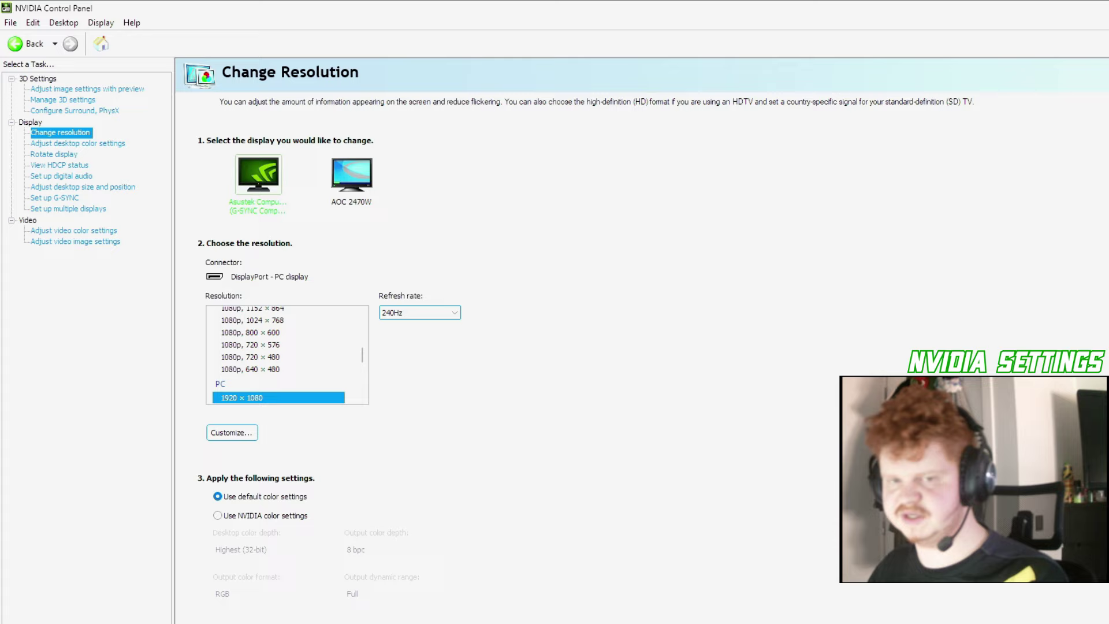
left_click(419, 312)
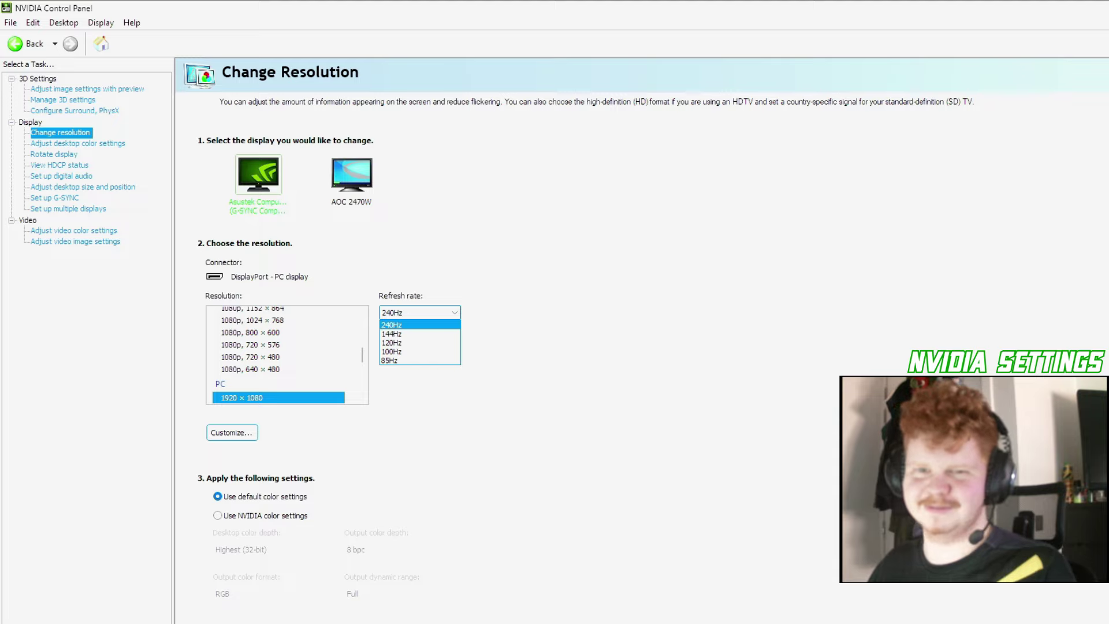
left_click(419, 324)
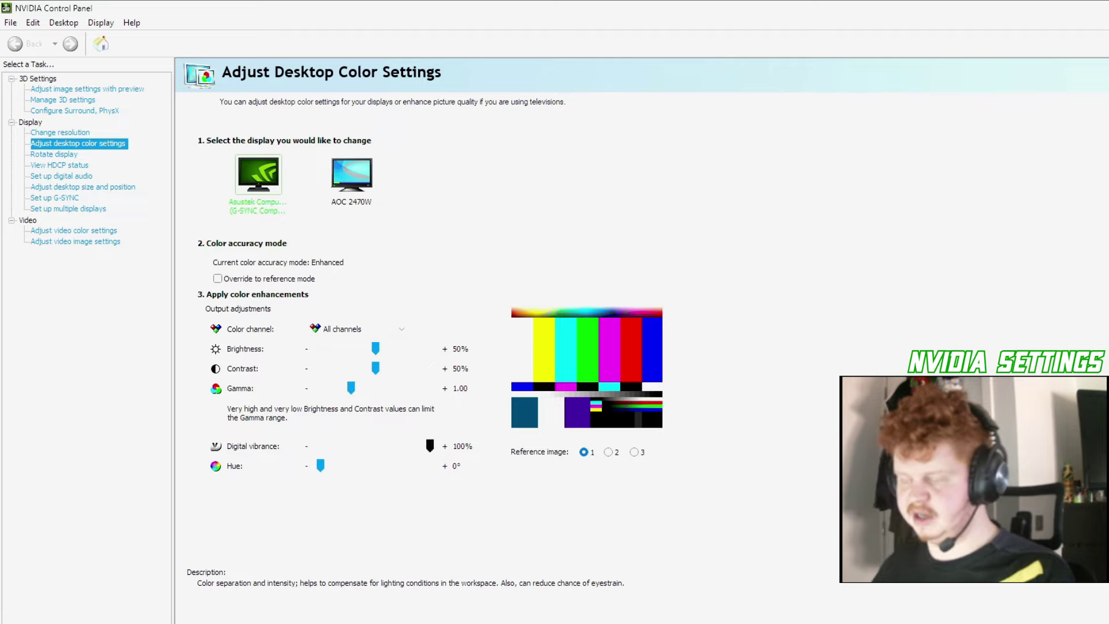
Step: Lower the Asustek display's digital vibrance to 50% for comparison and return it to 100%
left_click_drag(430, 446, 379, 446)
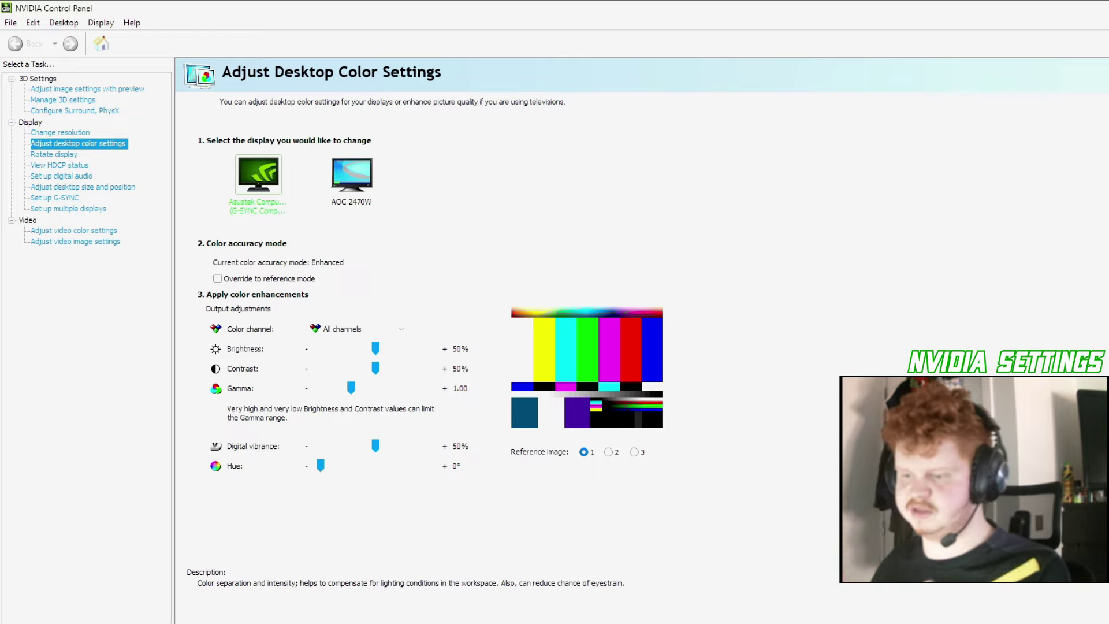
left_click_drag(376, 446, 430, 446)
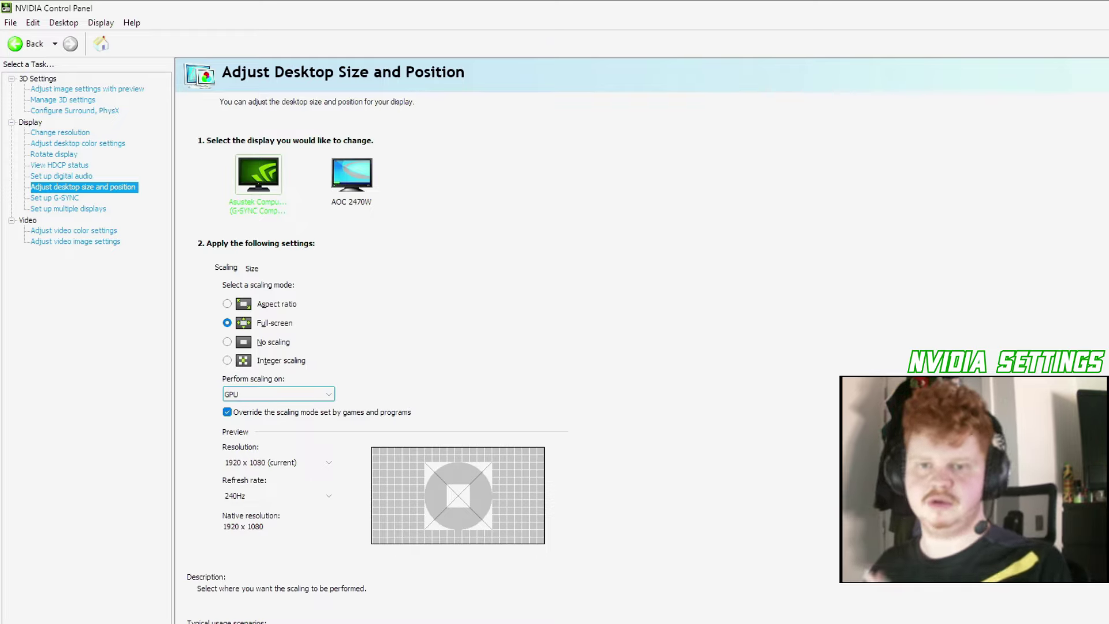
Step: Select the AOC 2470W display in the desktop size and position settings
left_click(352, 175)
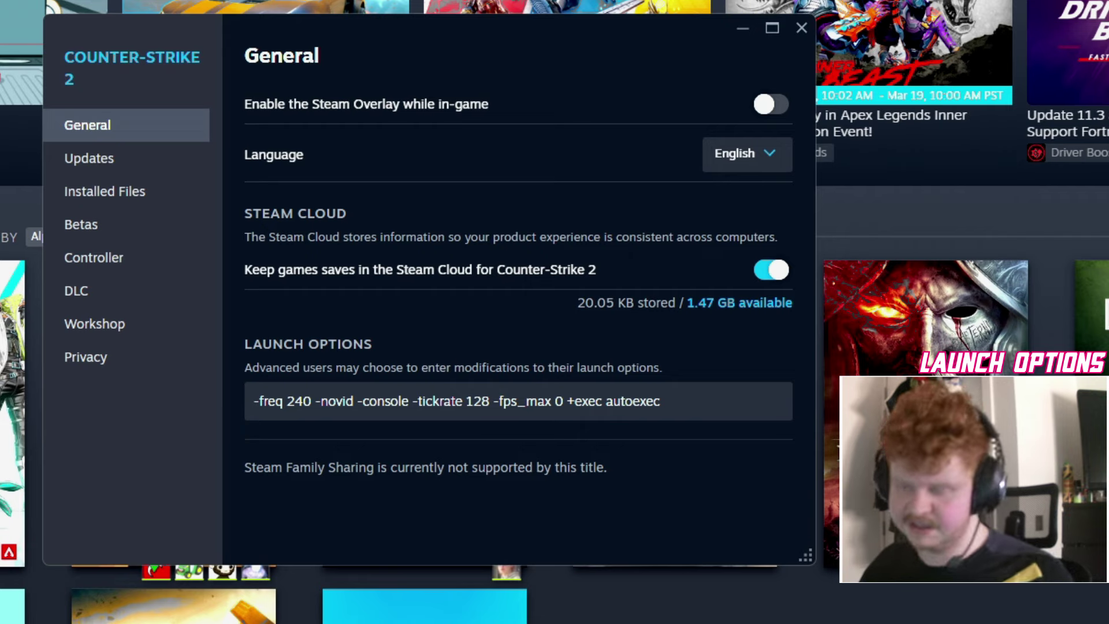
Step: In Steam's Counter-Strike 2 properties, highlight the exec autoexec launch option and browse the installed files to the game\csgo\cfg folder
left_click_drag(663, 402, 576, 402)
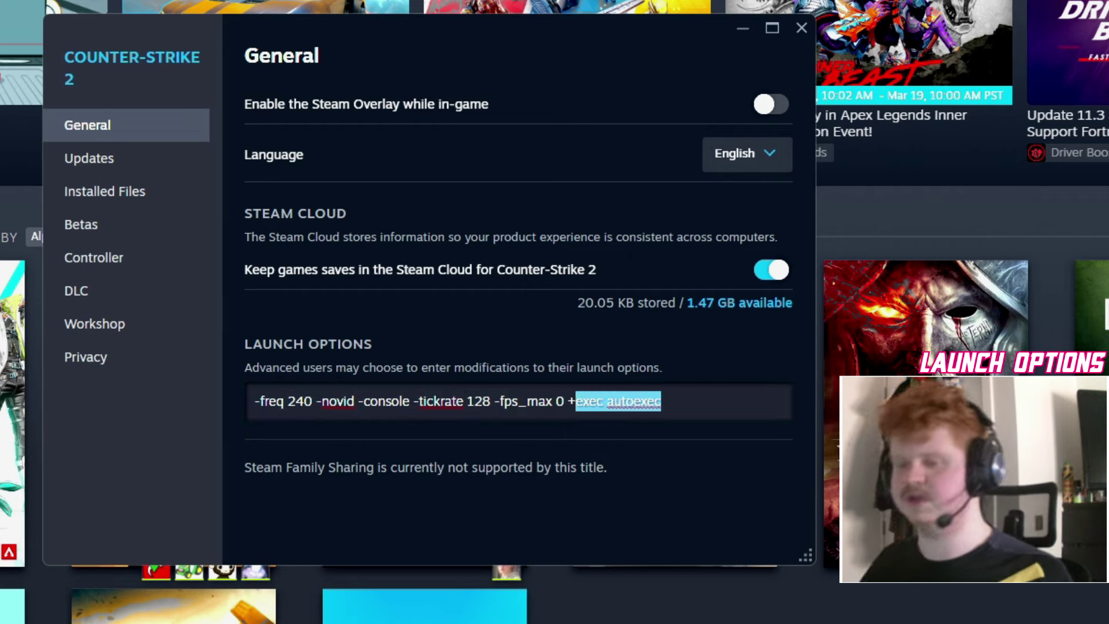
left_click(105, 191)
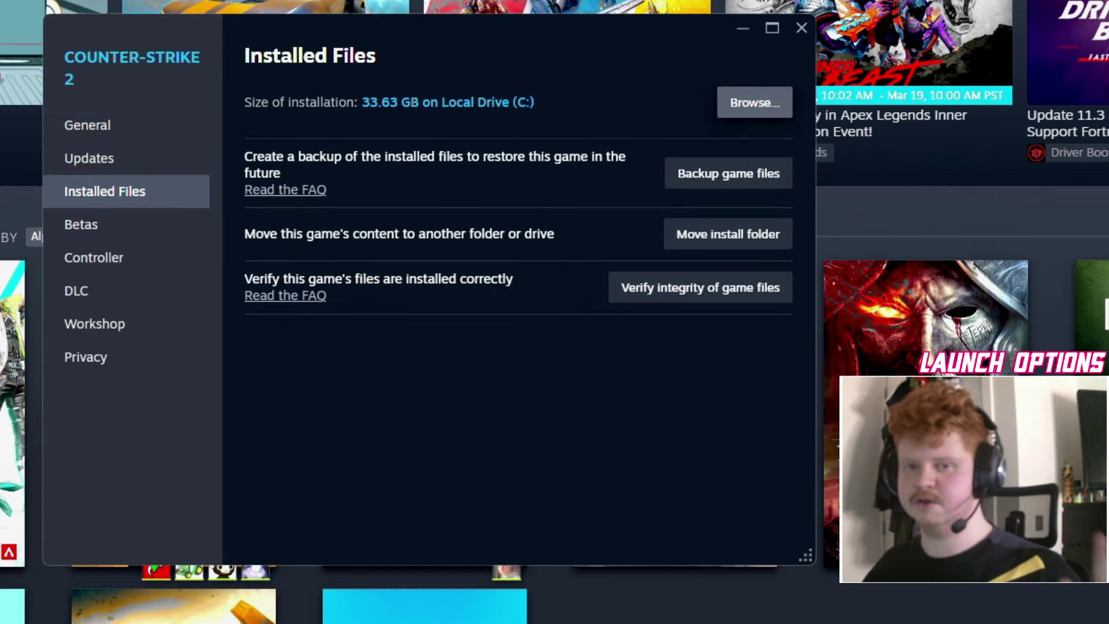
left_click(754, 102)
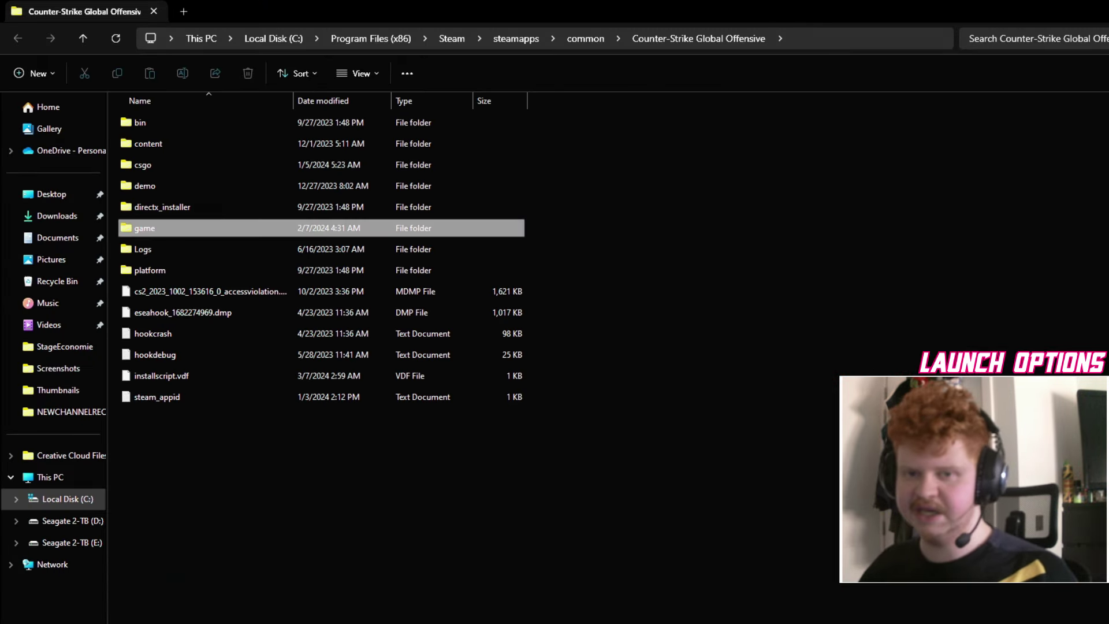
double_click(144, 228)
double_click(143, 165)
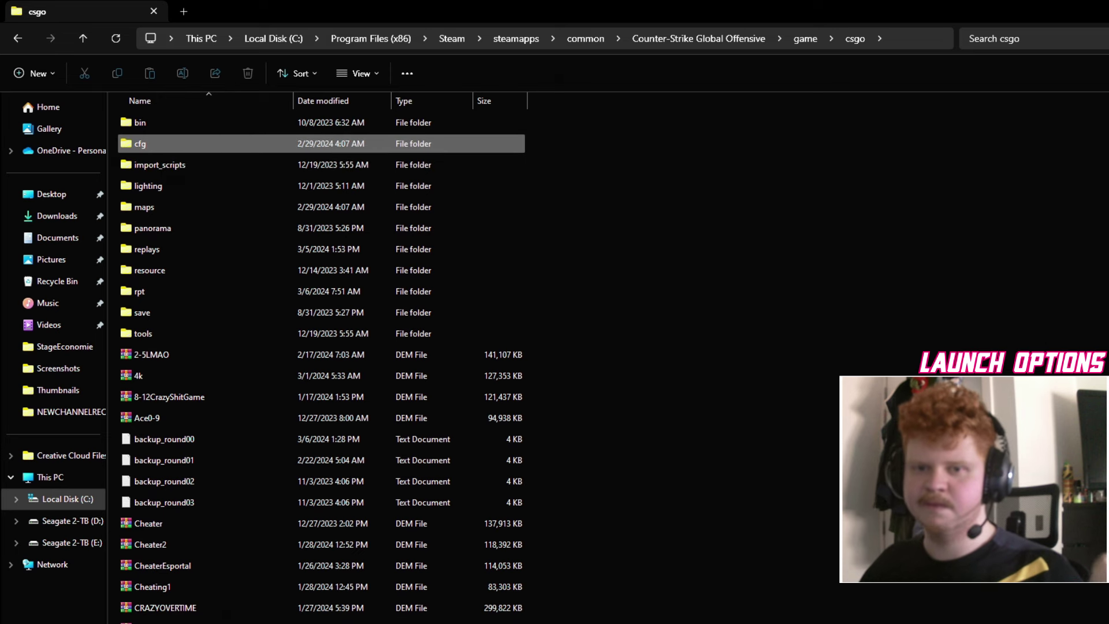
double_click(140, 143)
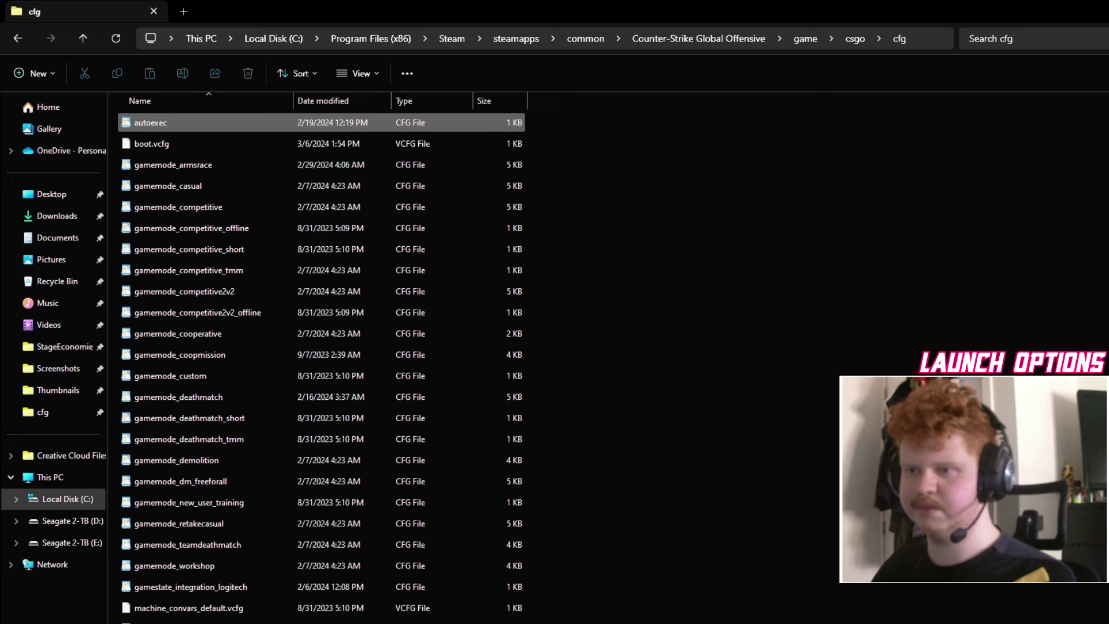
right_click(291, 123)
left_click(335, 324)
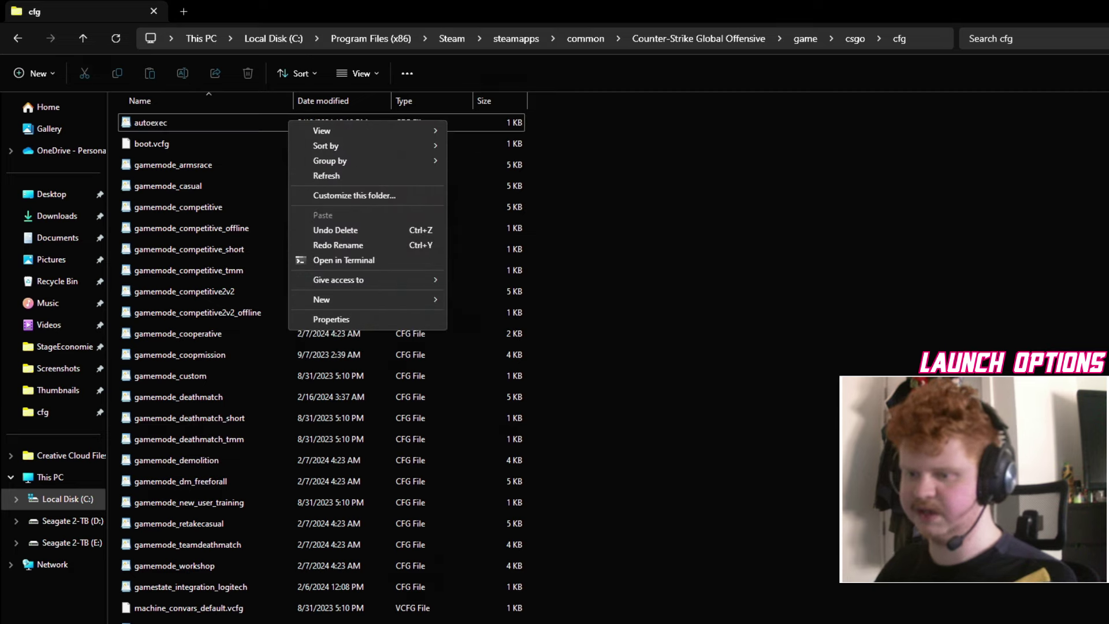
right_click(203, 121)
left_click(578, 151)
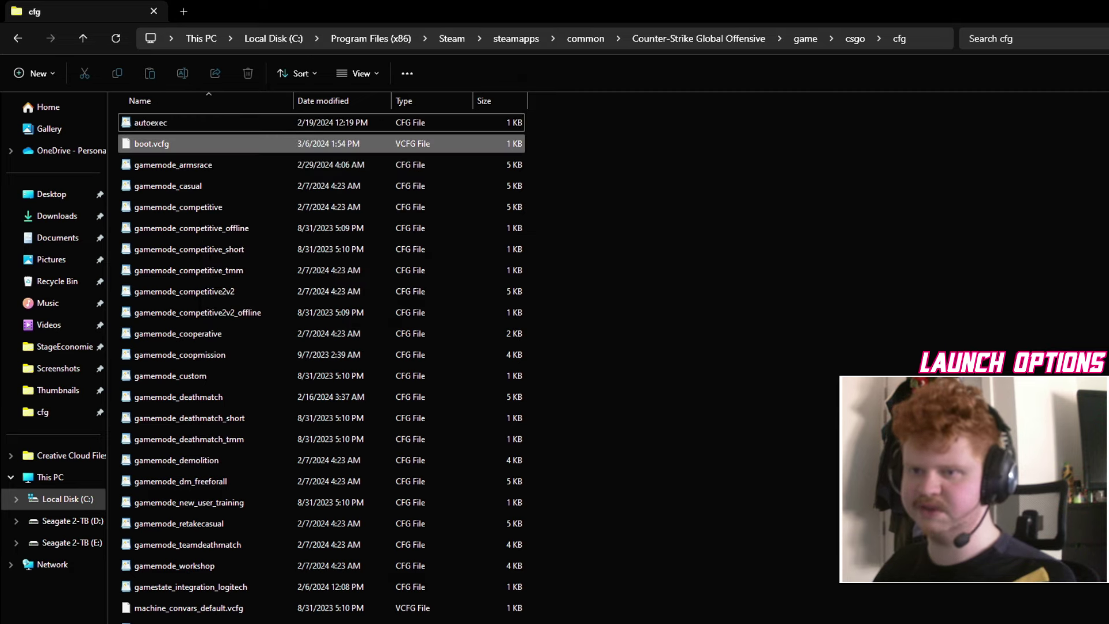
Step: Try appending .cfg to the name of the gamemode_armsrace file and remove the addition again
right_click(167, 165)
left_click(234, 393)
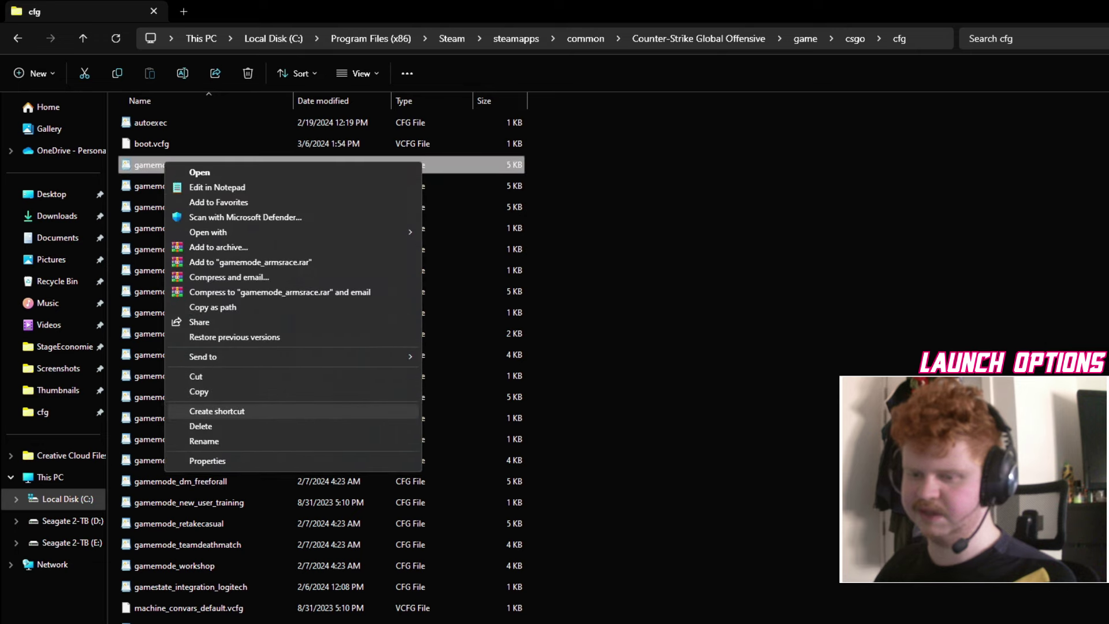
left_click(208, 442)
key("End")
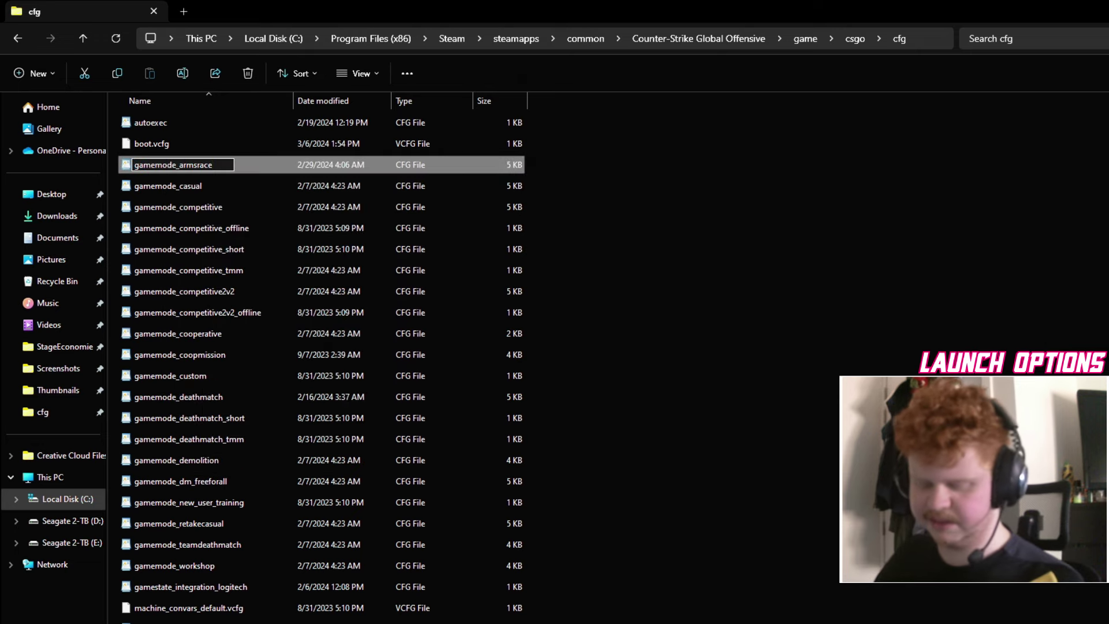
type(".cfg")
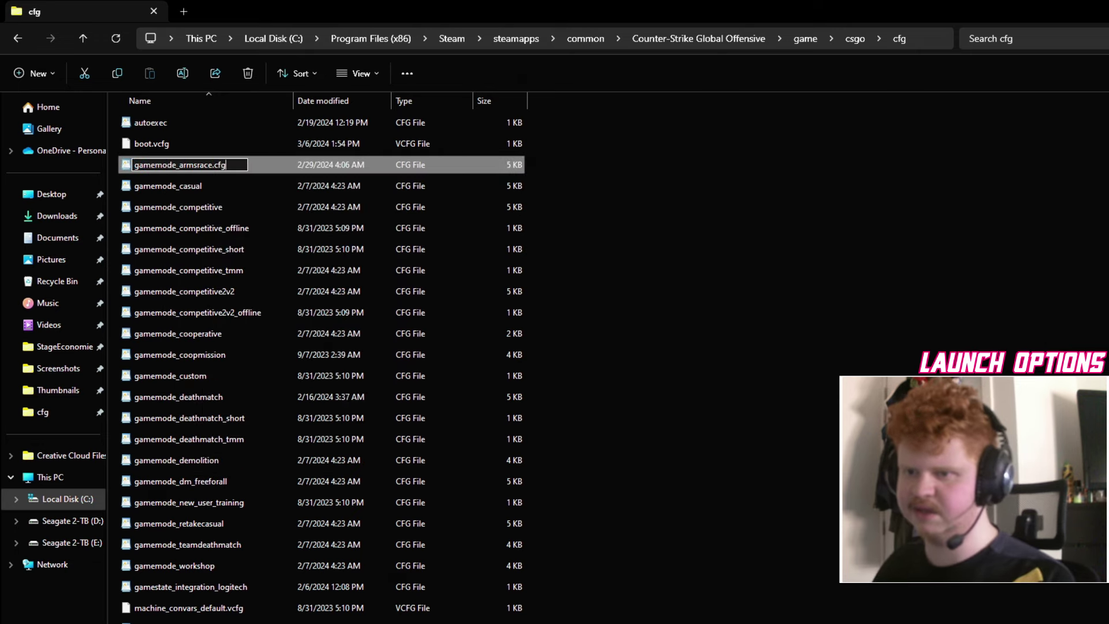
key("BackSpace")
key("BackSpace")
key("BackSpace")
key("BackSpace")
key("Return")
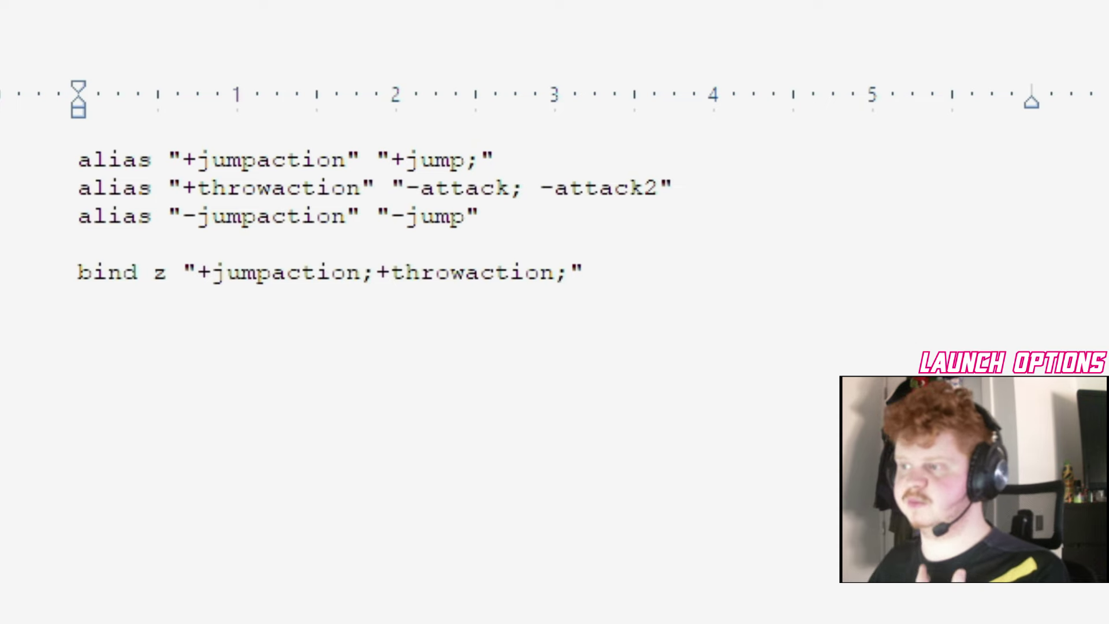
Step: Switch to the text document and highlight the jump-throw alias and bind lines, singling out the bound key z
left_click_drag(595, 273, 78, 160)
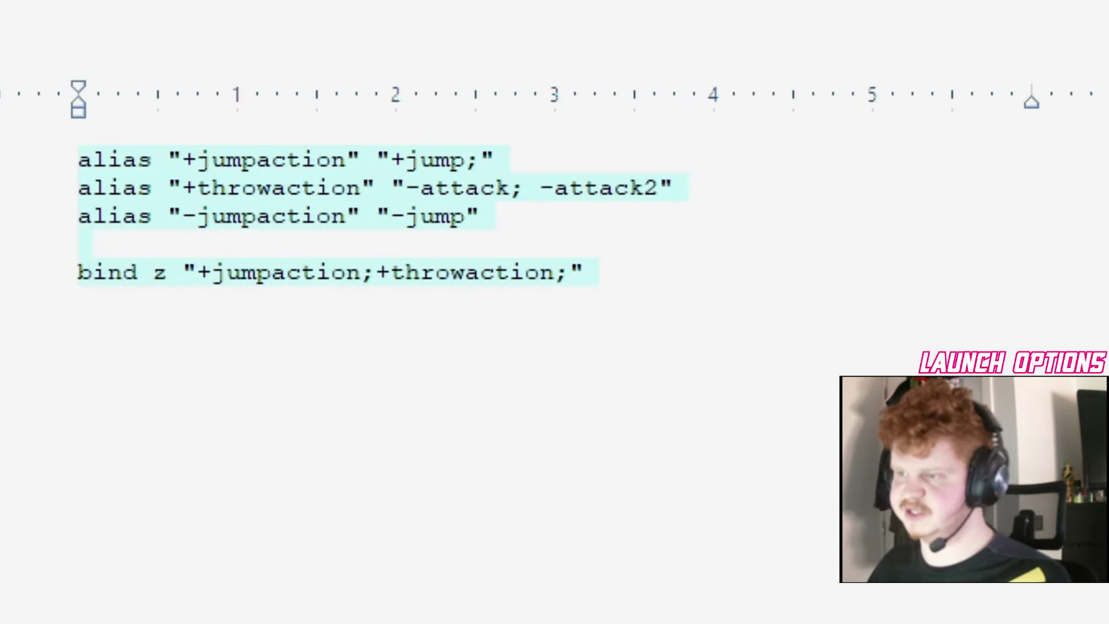
left_click(213, 273)
left_click_drag(168, 272, 154, 273)
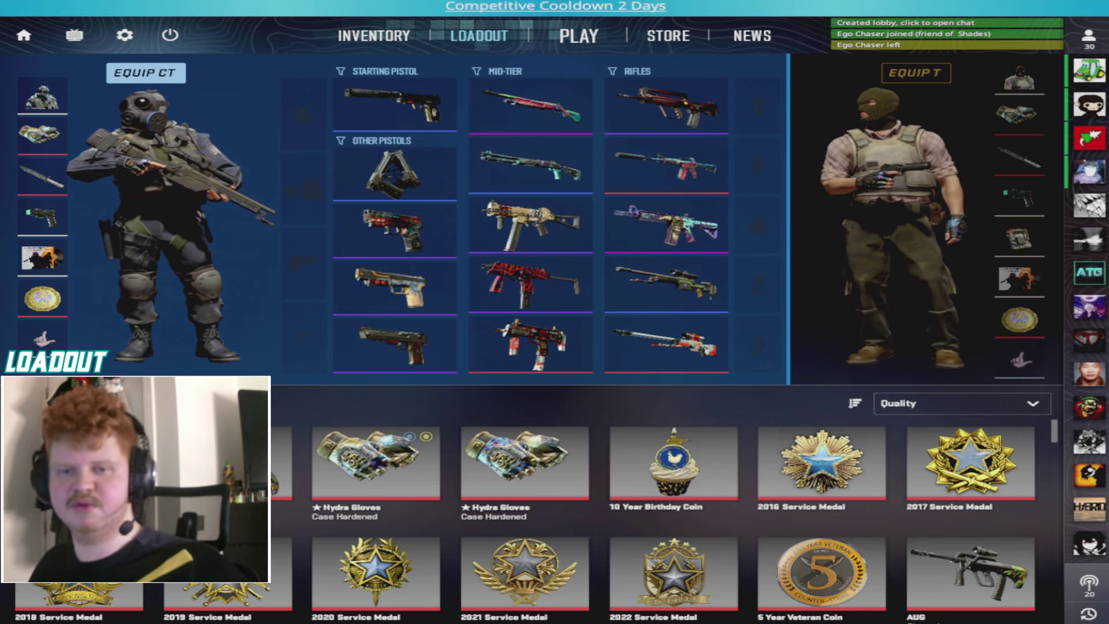
Step: Switch to Counter-Strike 2 and view the T-side loadout
left_click(916, 73)
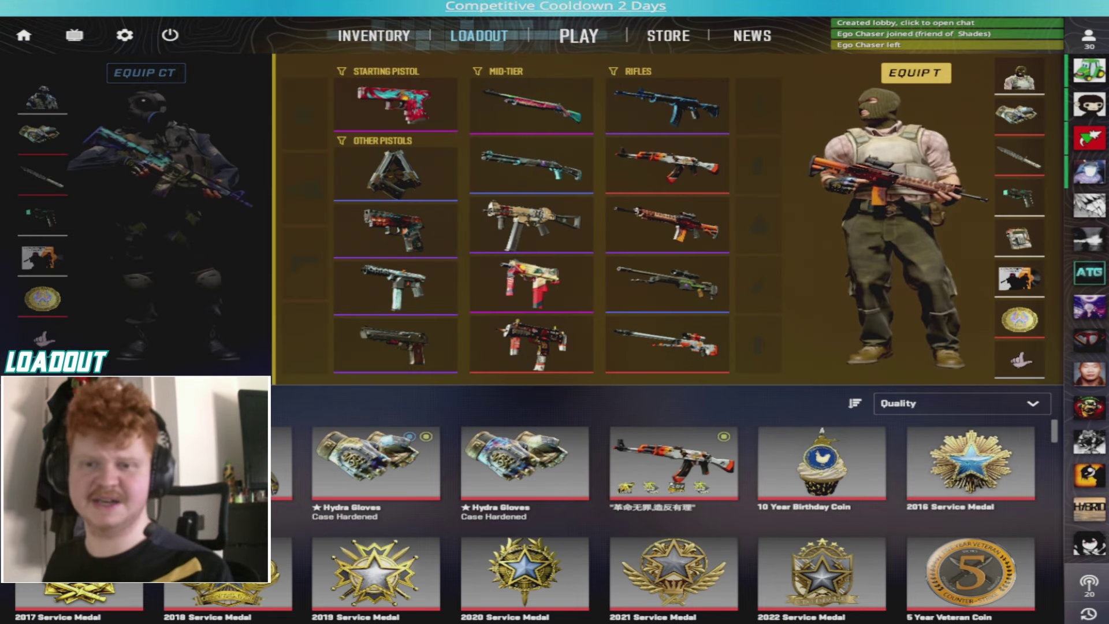